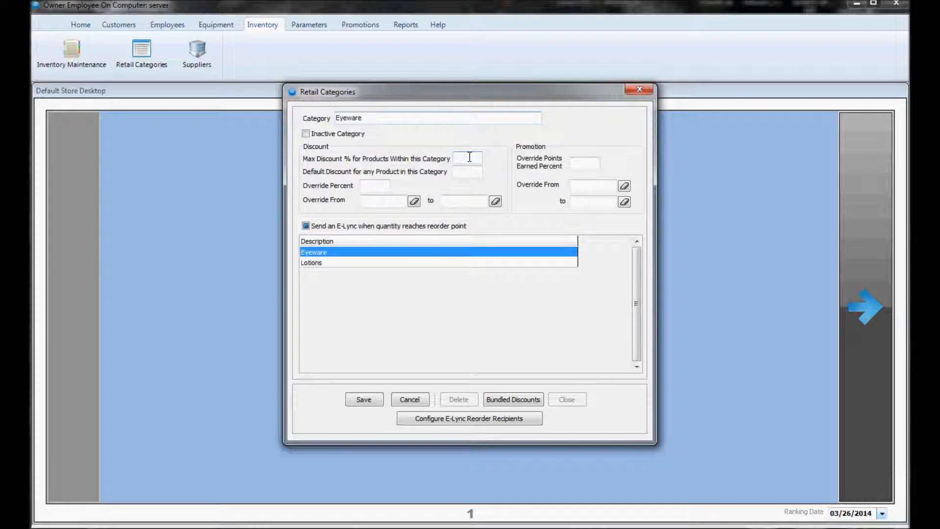
- Set the Eyeware category's maximum discount for its products to 100 percent, save it and close Retail Categories
click(470, 157)
text(100)
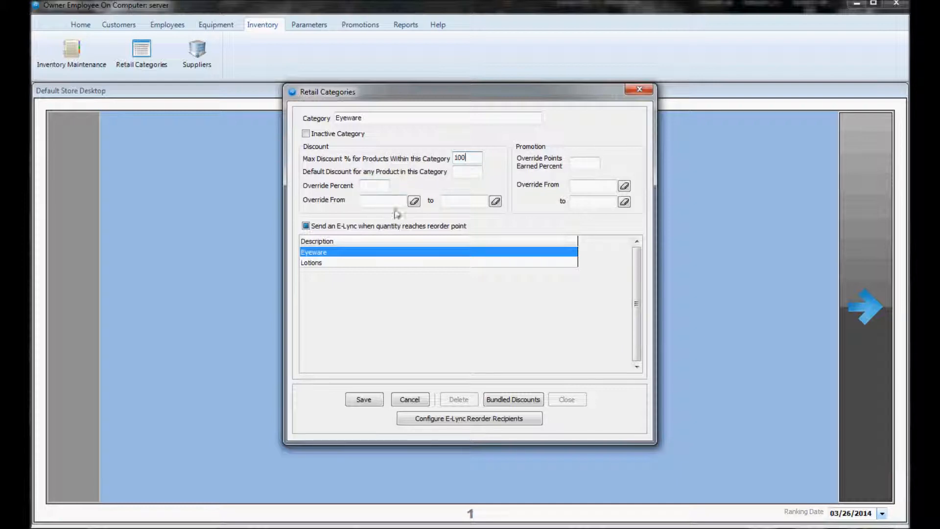
click(364, 400)
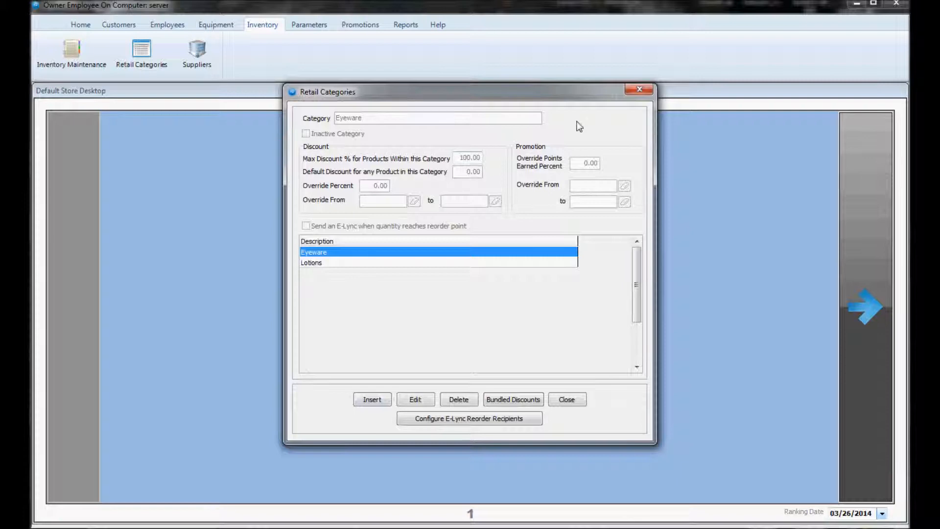
click(641, 89)
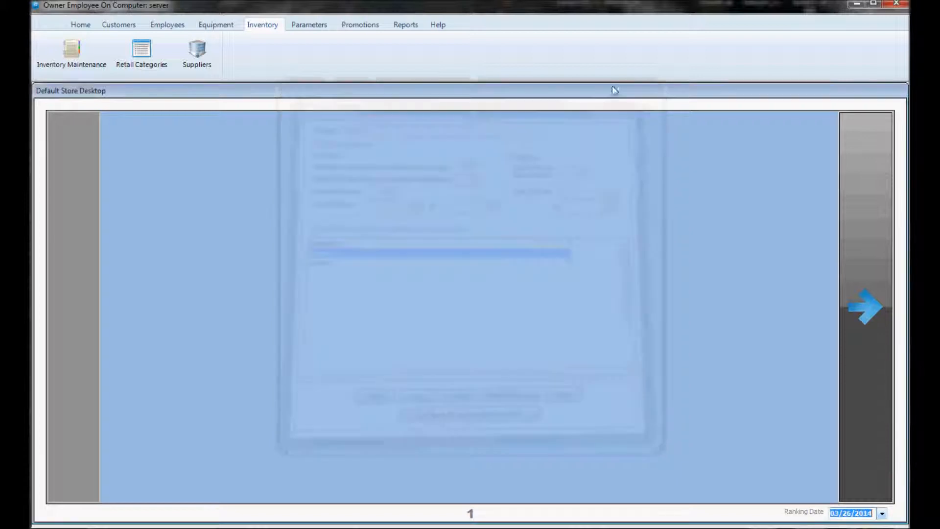
- Start a new product named Lotion Bottle in Inventory Maintenance and assign it to the Lotions category
click(69, 58)
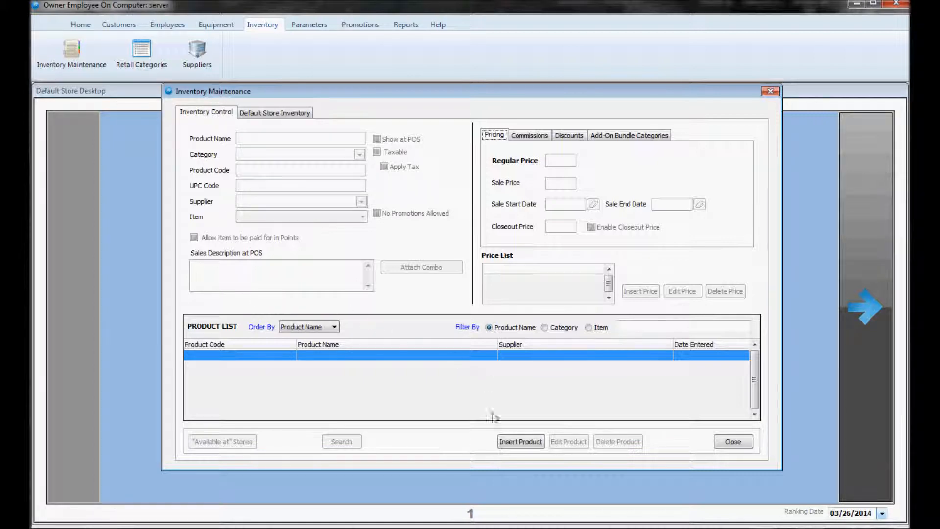
click(519, 440)
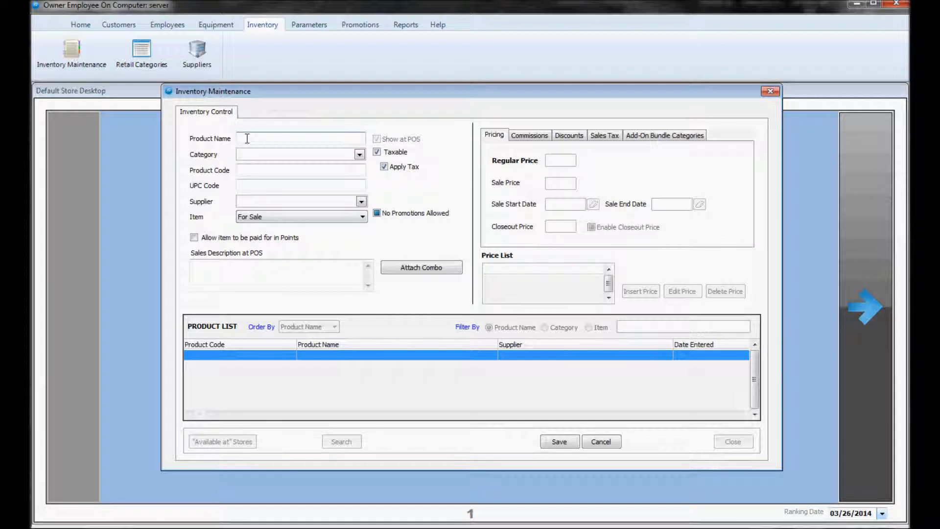
text(Lotion Bottle)
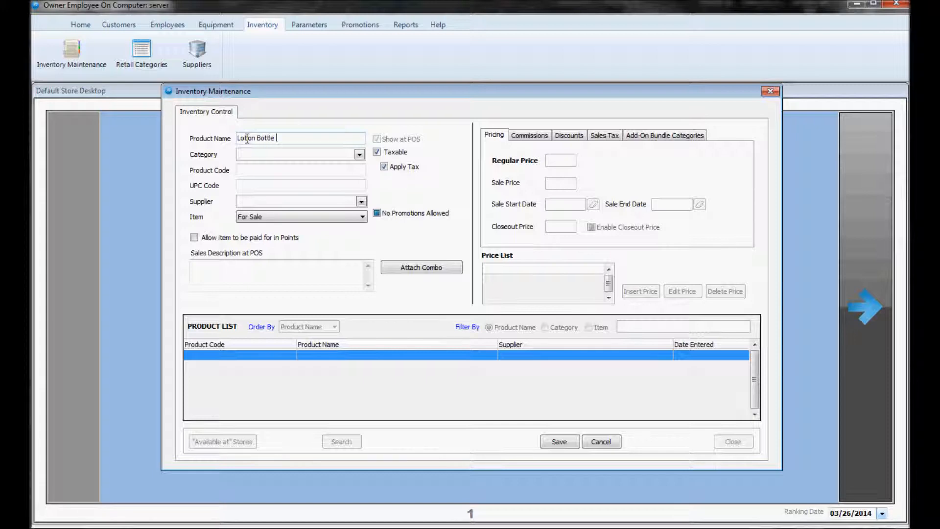
click(262, 155)
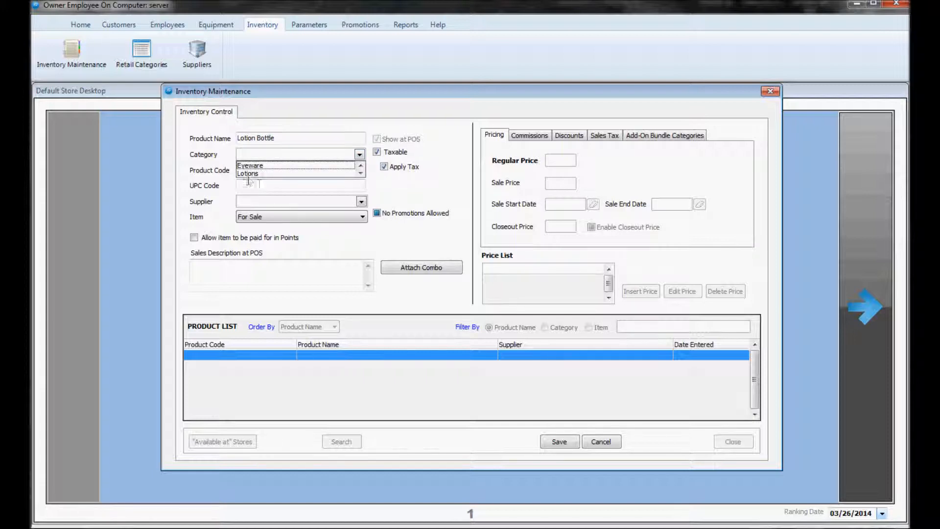
click(247, 173)
click(245, 172)
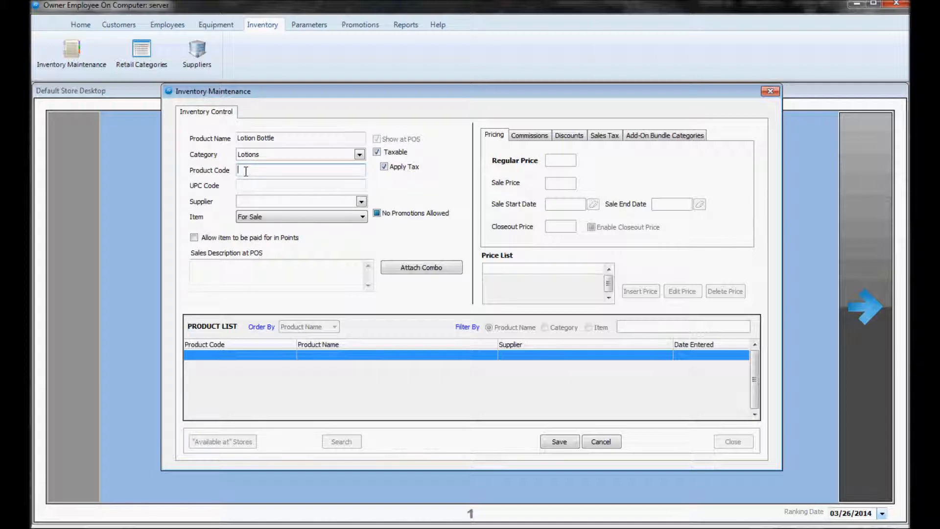
- Choose T.W. Tan as the product's supplier, keep the item status For Sale, and save the product
click(254, 185)
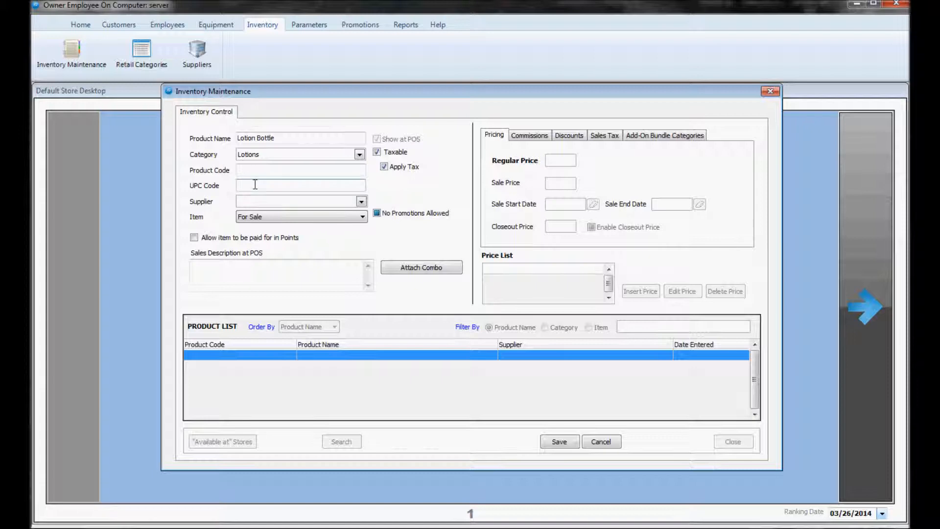
click(361, 202)
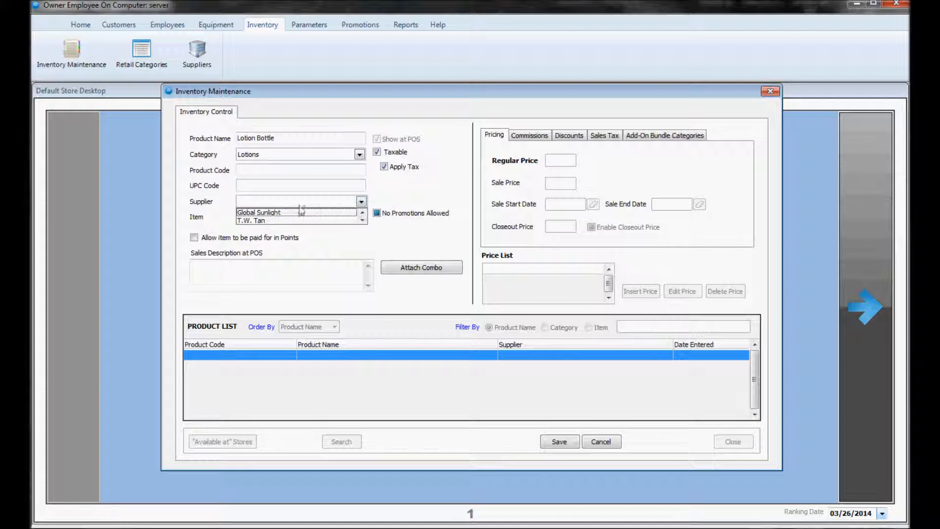
click(250, 217)
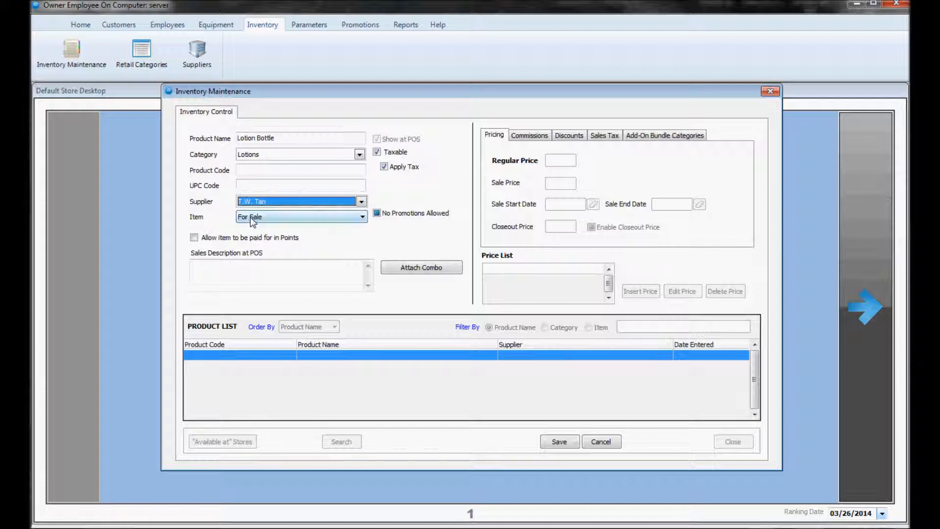
click(303, 217)
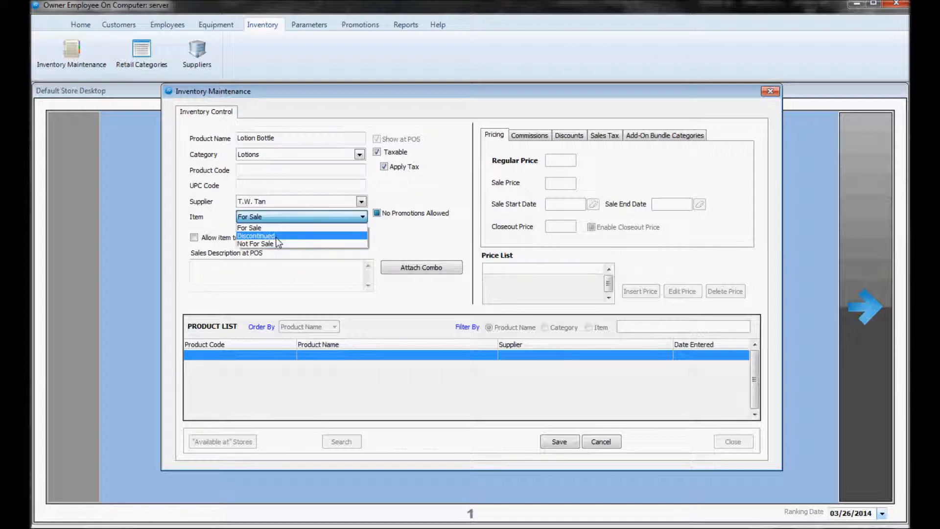
click(294, 228)
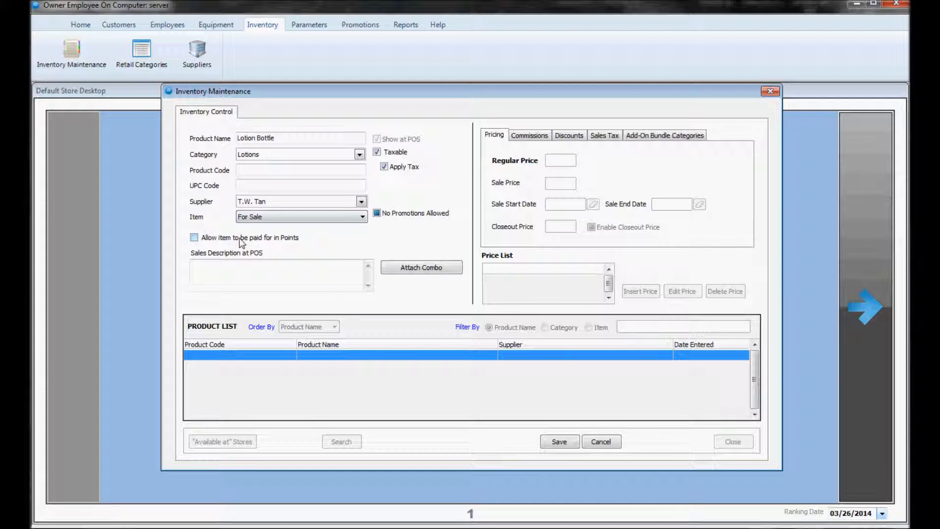
click(560, 442)
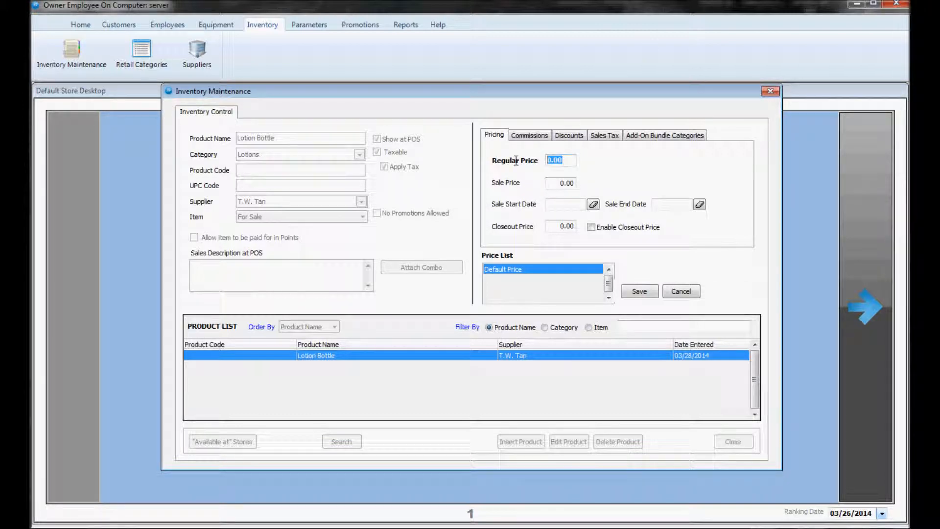
- Set the Lotion Bottle's regular price to 50.00 and its commission and points to 5 percent each
text(50.00)
click(529, 136)
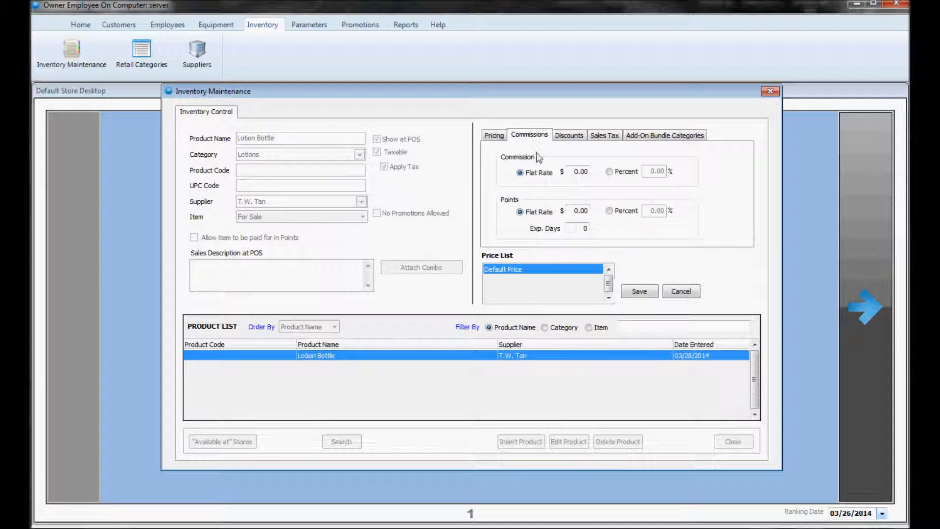
click(608, 173)
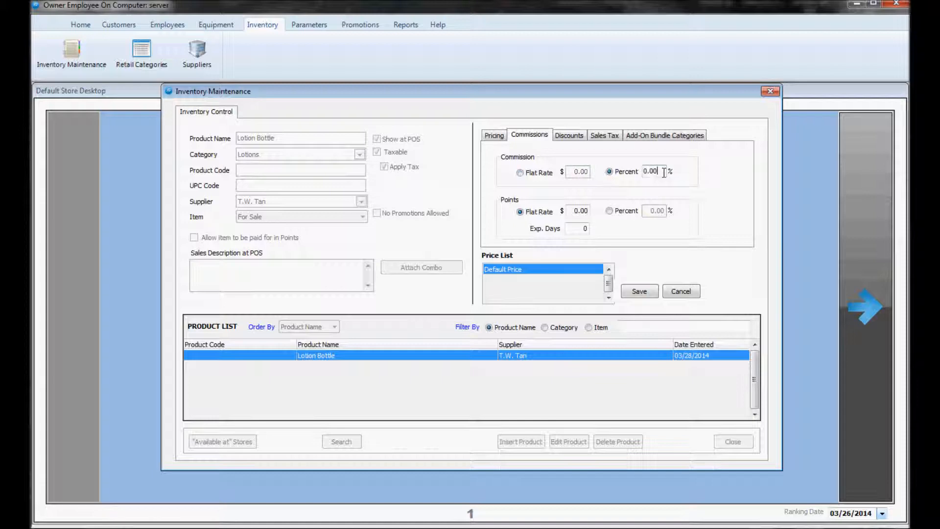
text(5.00)
click(609, 211)
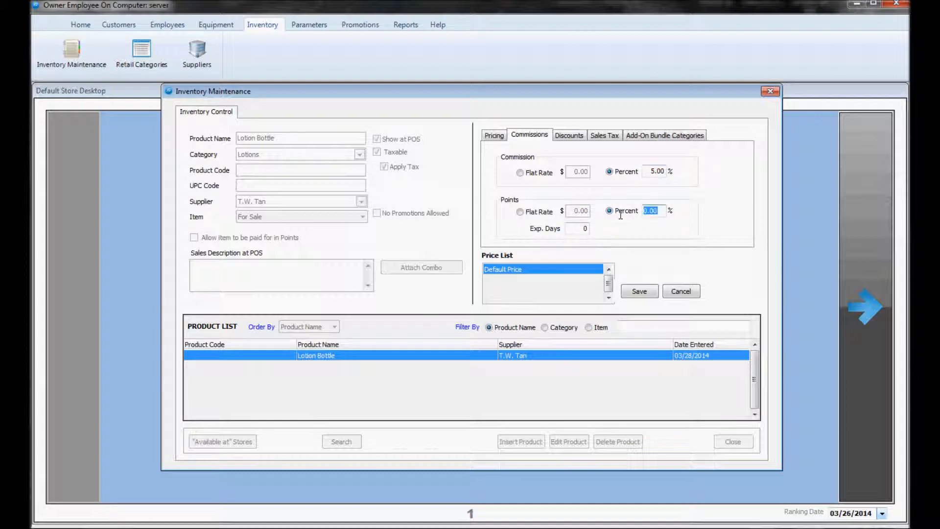
text(5)
- Review the product's discount and sales tax options without changes, and save the Default Price settings
click(568, 137)
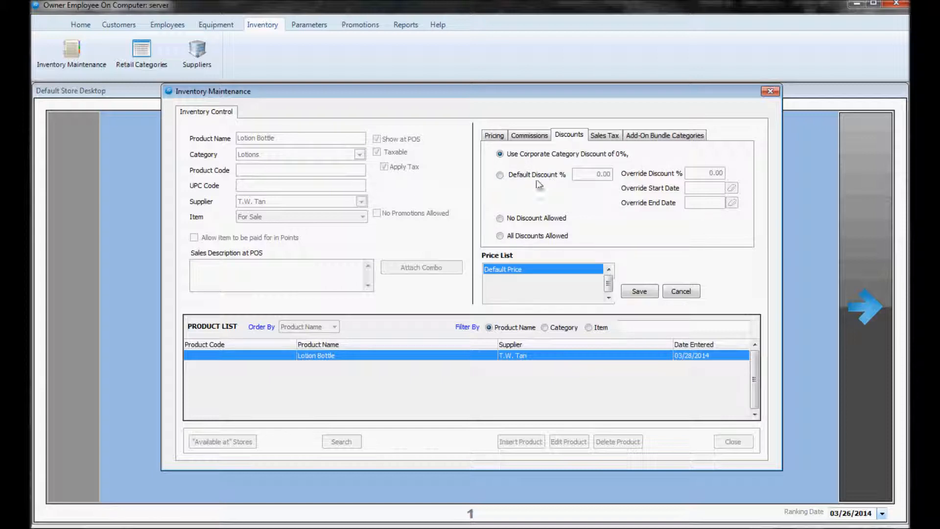
click(605, 136)
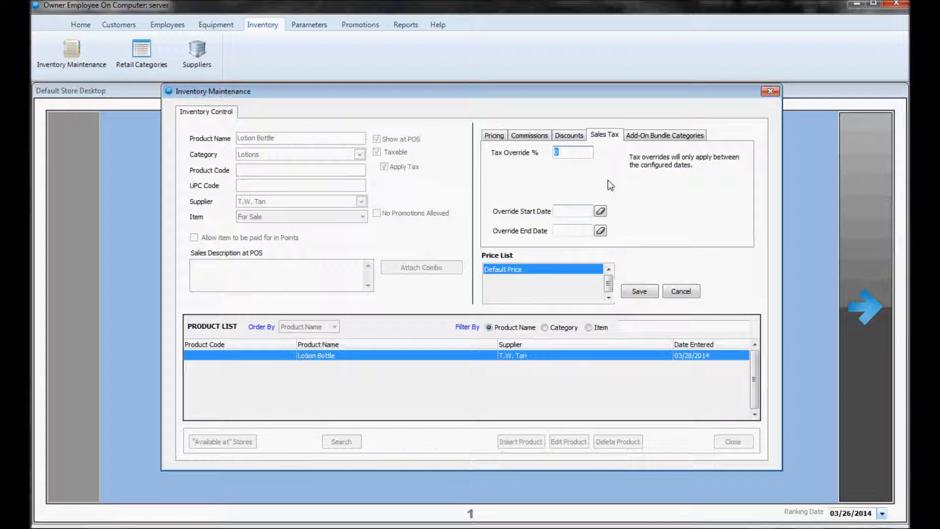
click(637, 292)
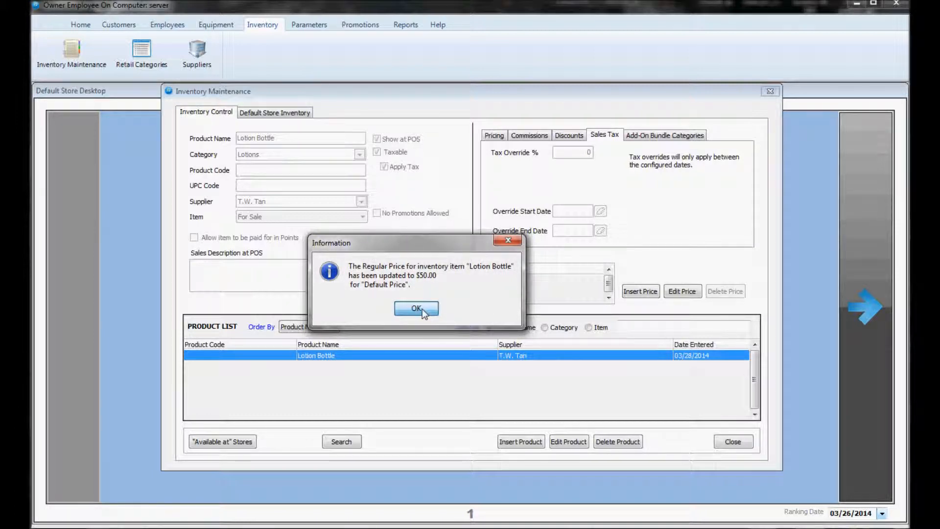
click(422, 310)
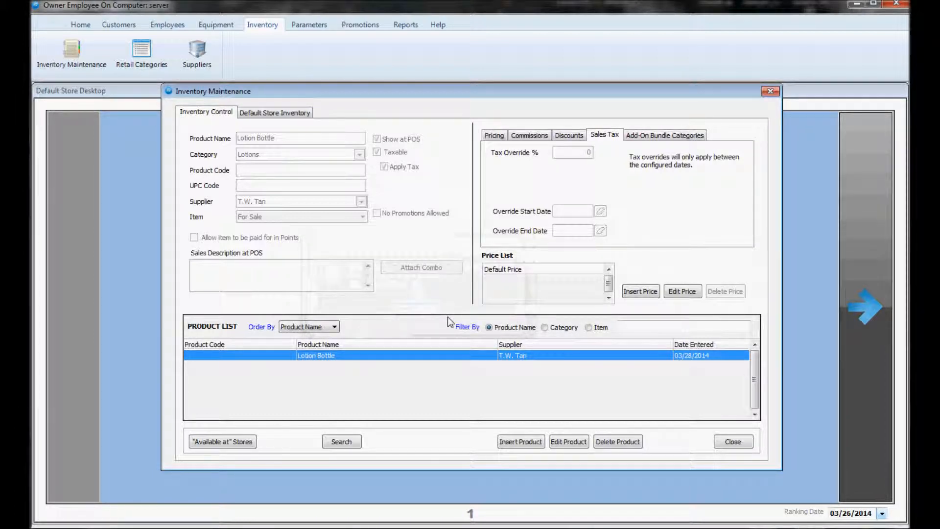
- Make the Lotion Bottle available at all stores, Corporate and Default Store
click(239, 441)
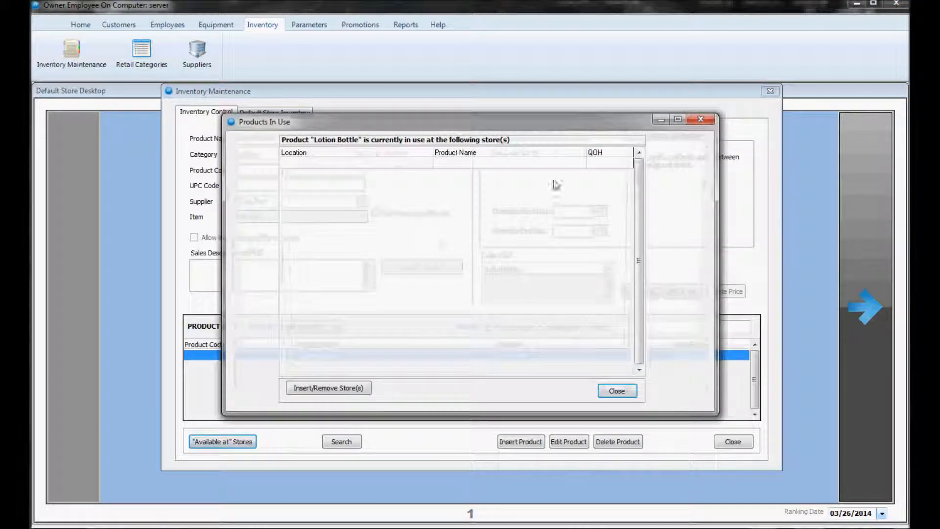
click(348, 387)
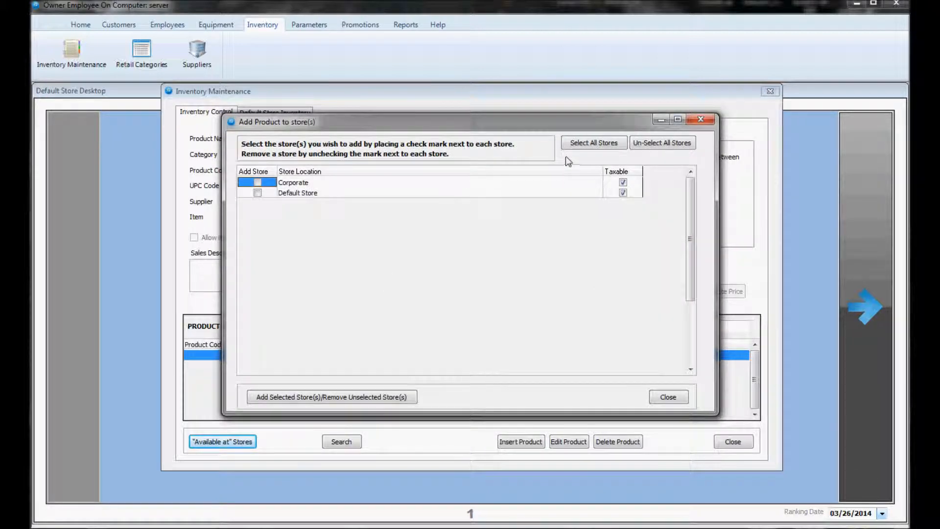
click(606, 143)
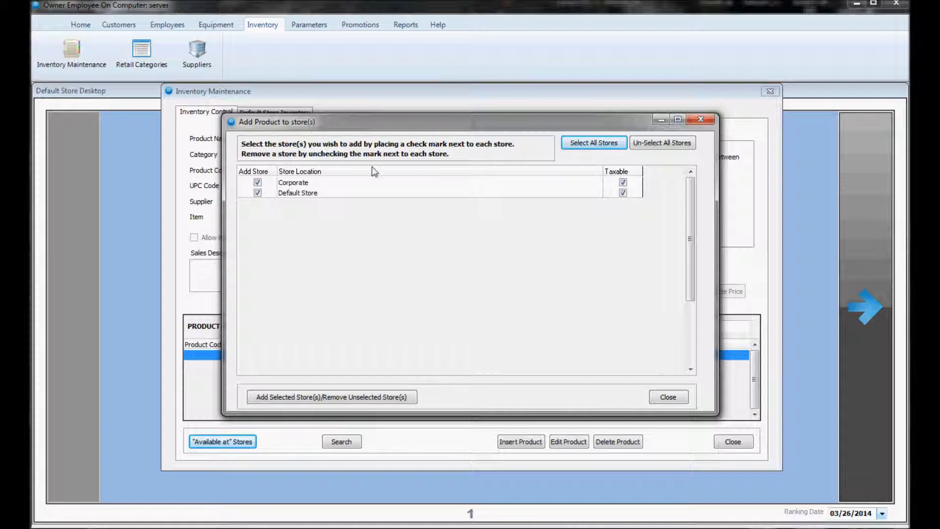
click(370, 396)
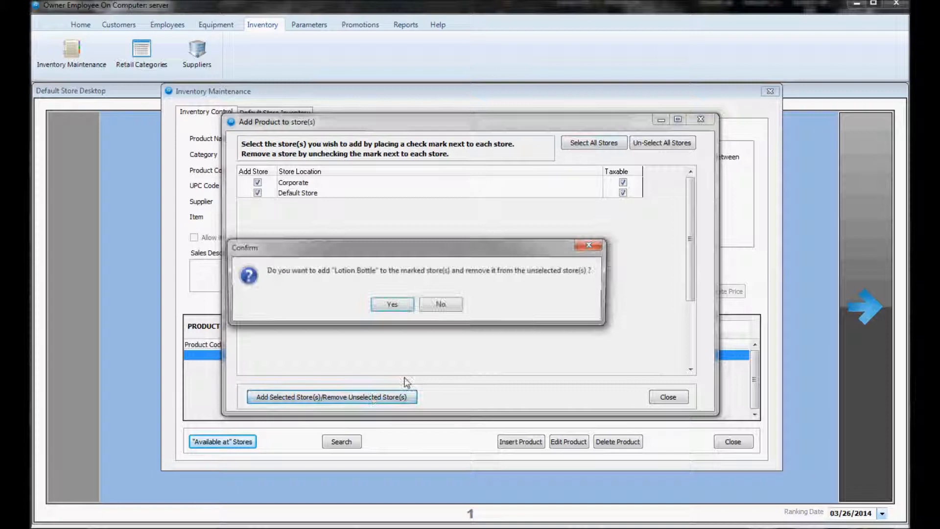
click(391, 302)
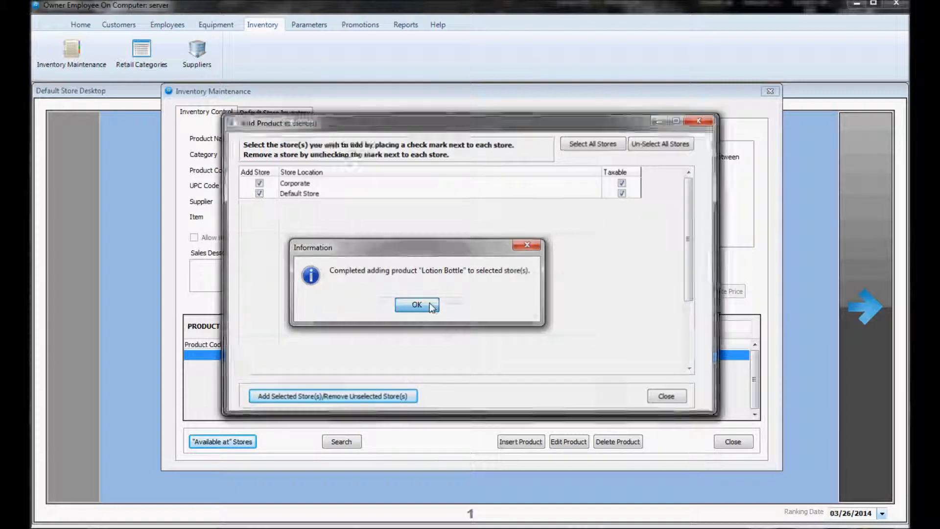
click(431, 305)
click(616, 391)
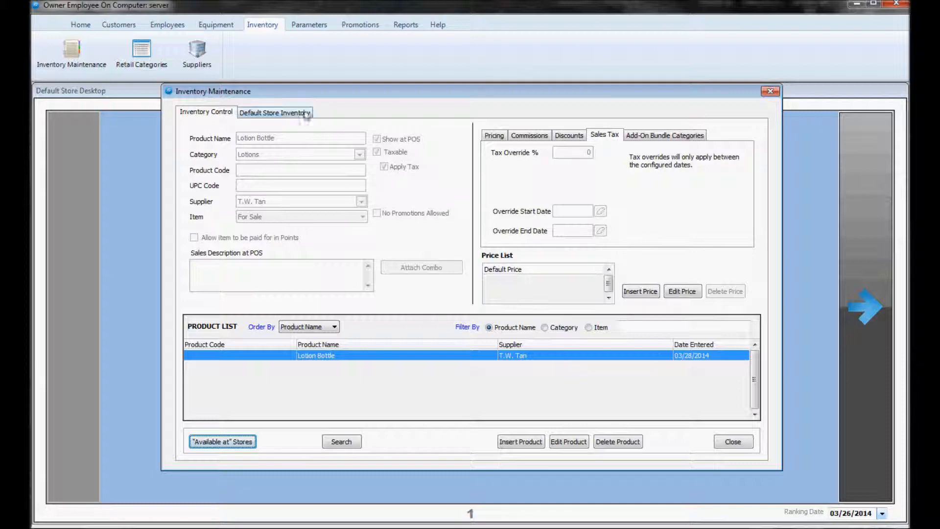
- Insert a Starting Balance transaction for the Lotion Bottle in the Default Store inventory with the reason Inventory
click(273, 117)
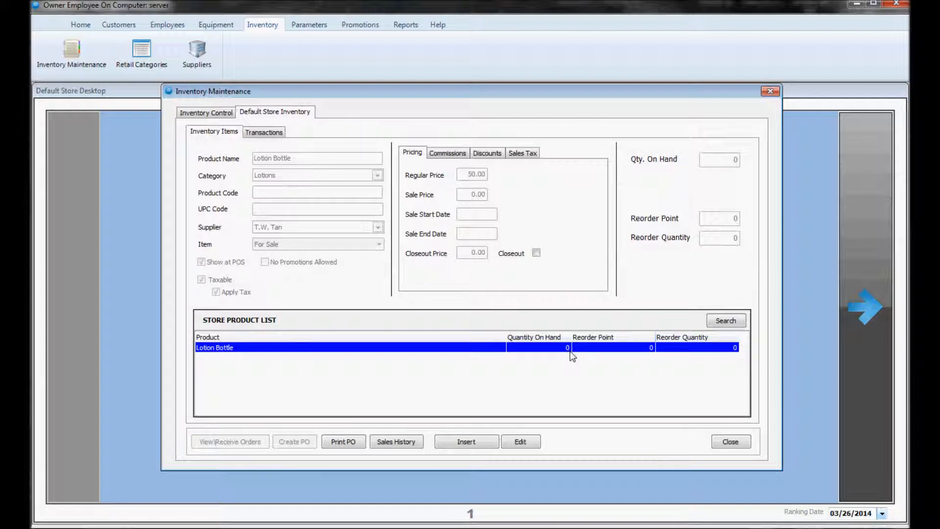
click(264, 133)
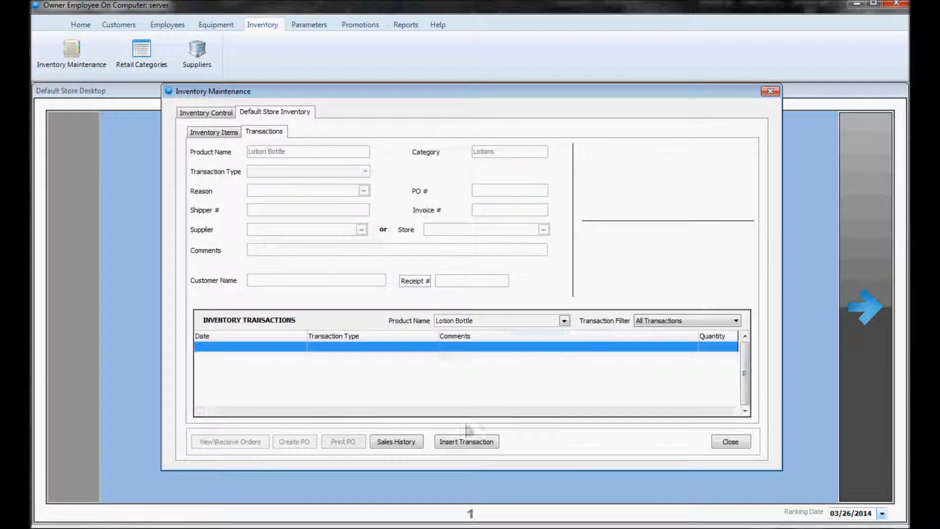
click(485, 443)
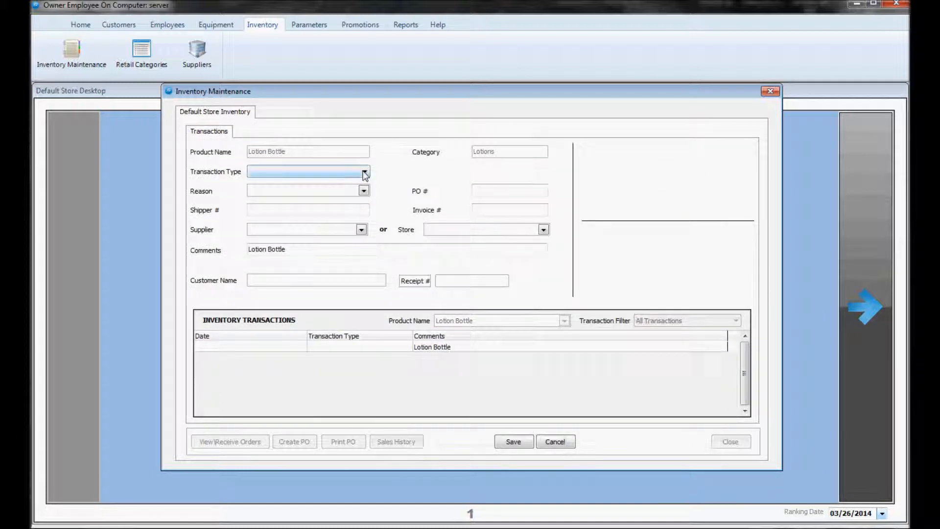
click(365, 173)
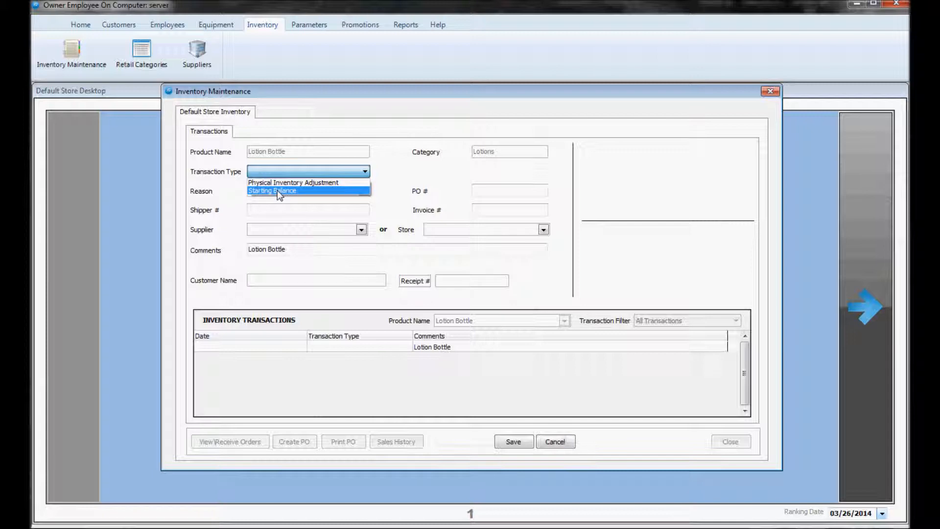
click(278, 190)
click(363, 190)
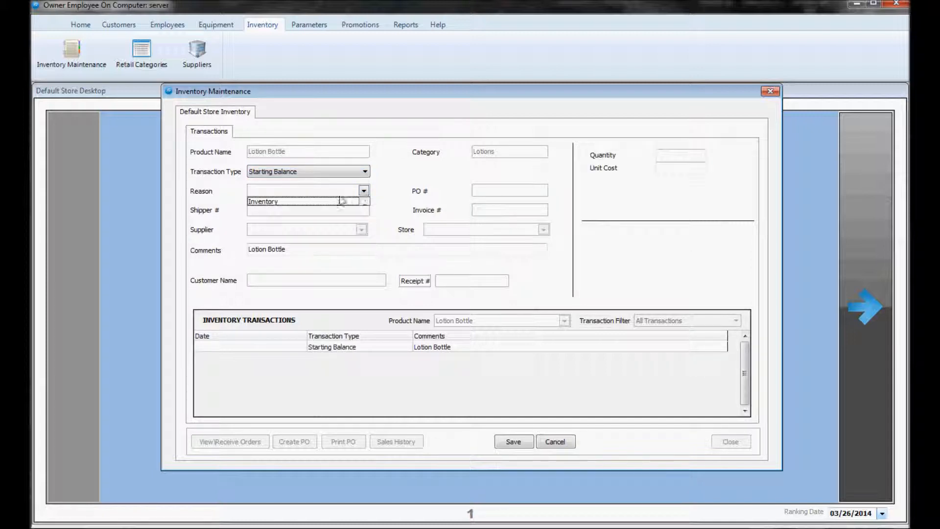
click(275, 203)
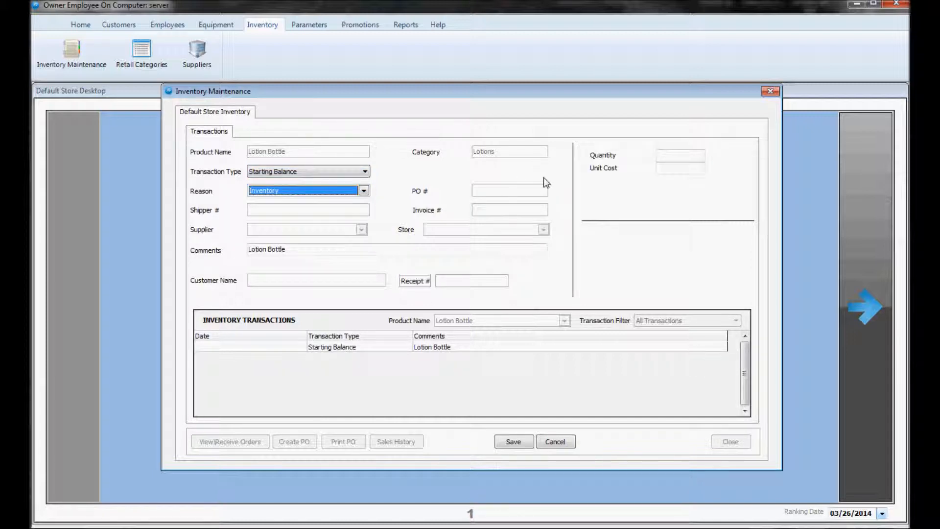
- Set the starting balance quantity to 10 and the unit cost to 25, and save the transaction
click(686, 156)
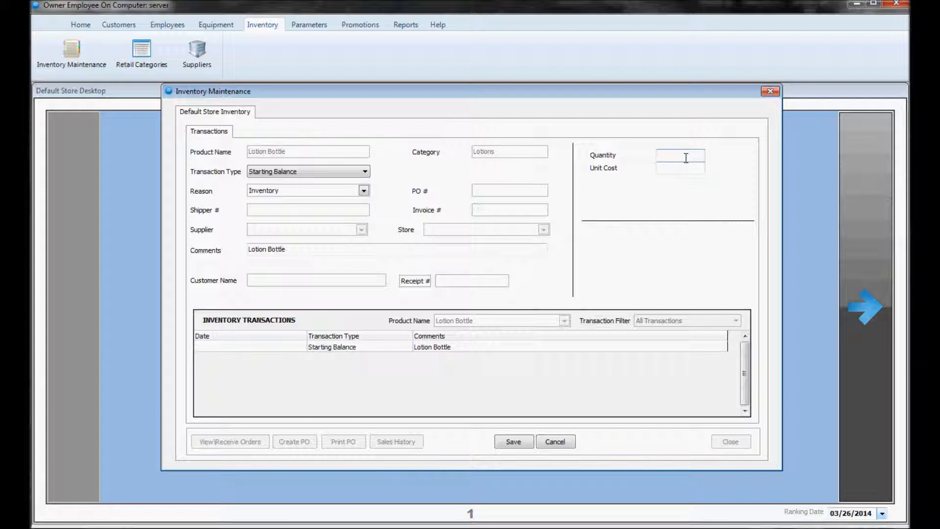
text(10)
key(BackSpace)
key(BackSpace)
key(BackSpace)
key(BackSpace)
key(BackSpace)
text(10)
click(666, 172)
text(25)
click(514, 441)
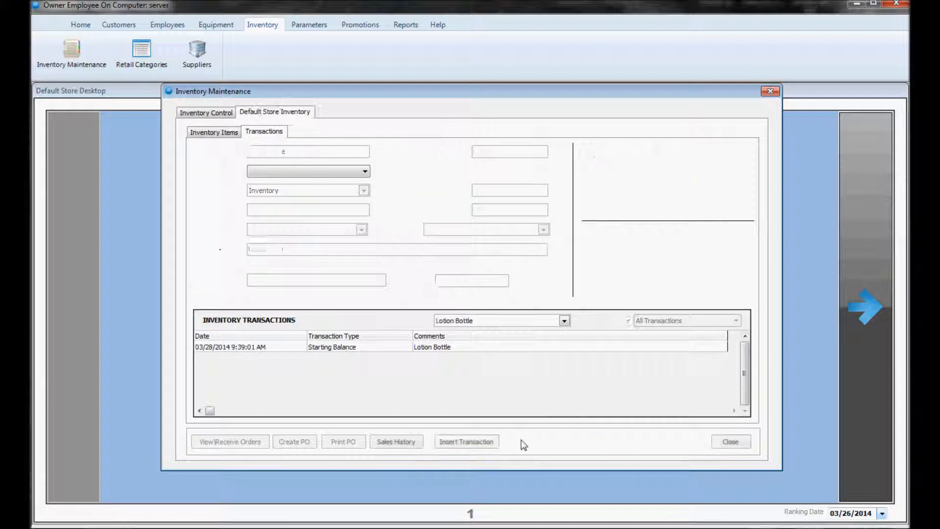
- Create a purchase order from the Lotion Bottle's store inventory entry, entering its PO number and choosing Global Sunlight as supplier
click(218, 135)
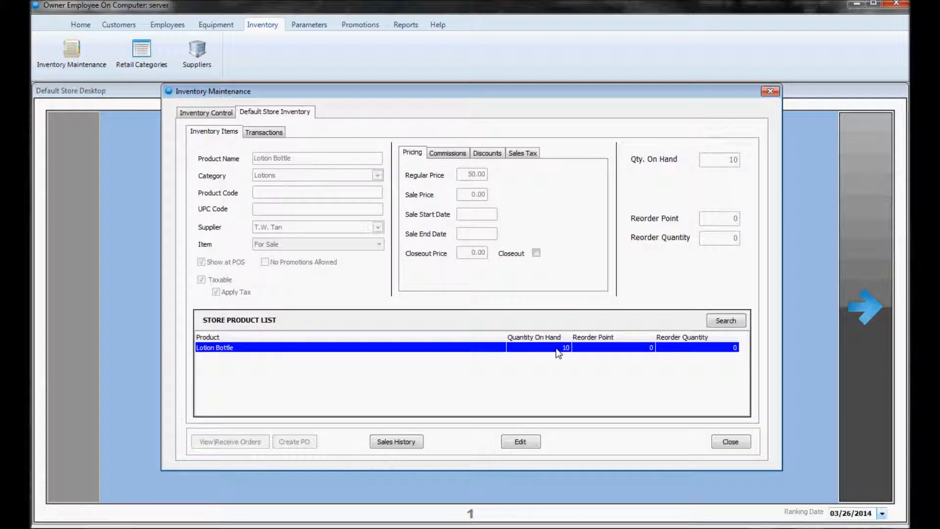
click(558, 352)
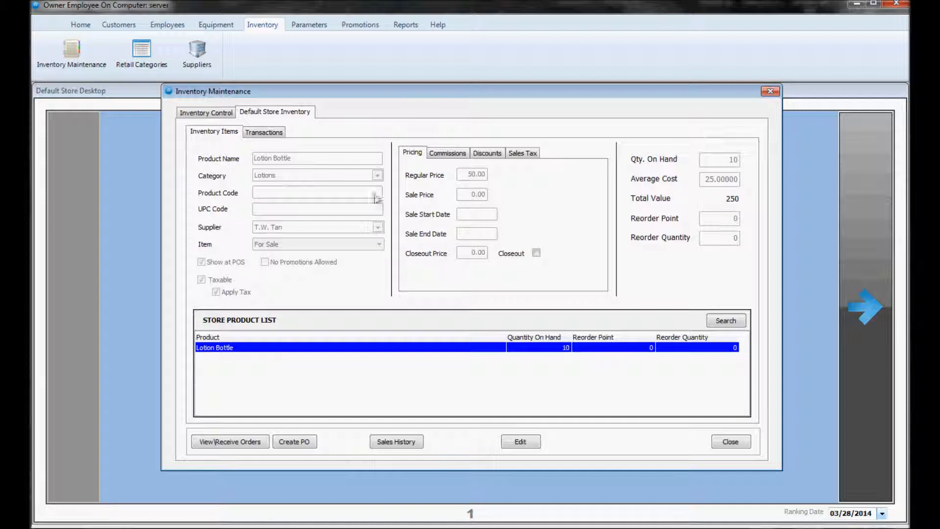
click(298, 443)
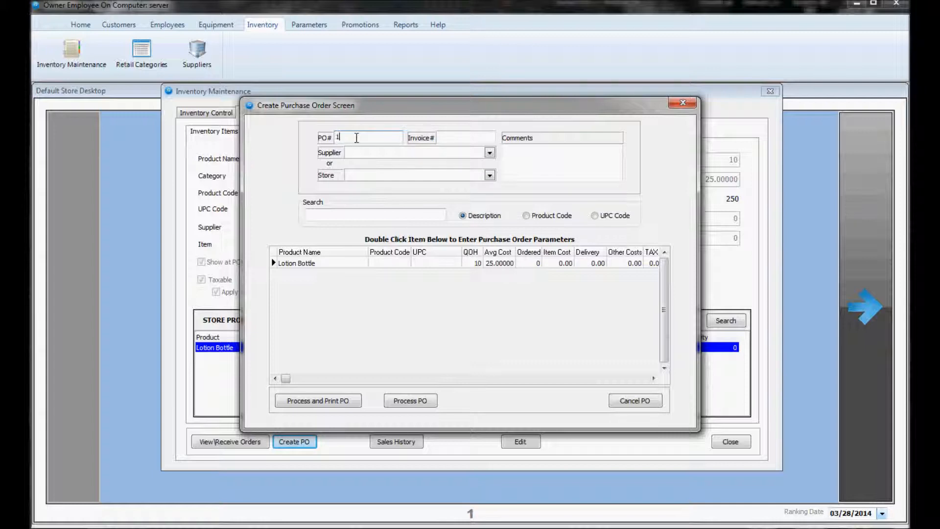
key(BackSpace)
key(BackSpace)
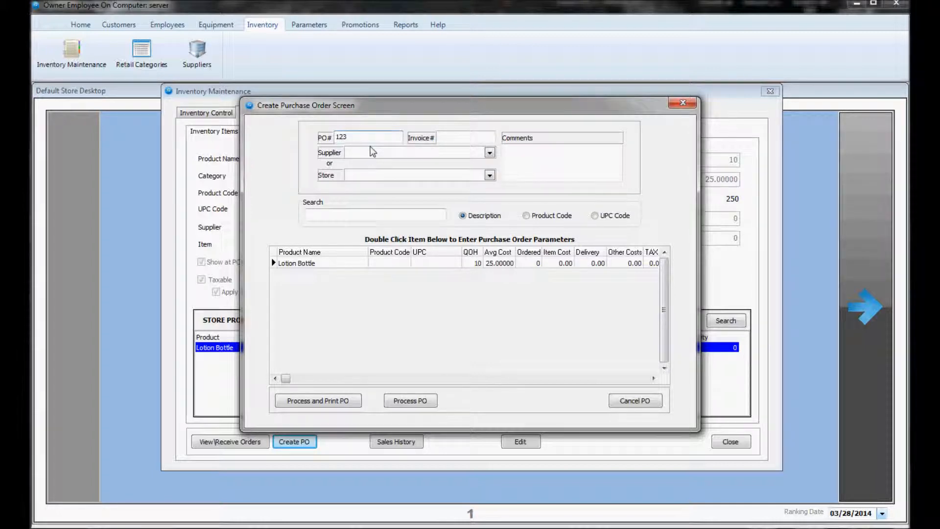
click(372, 152)
click(384, 162)
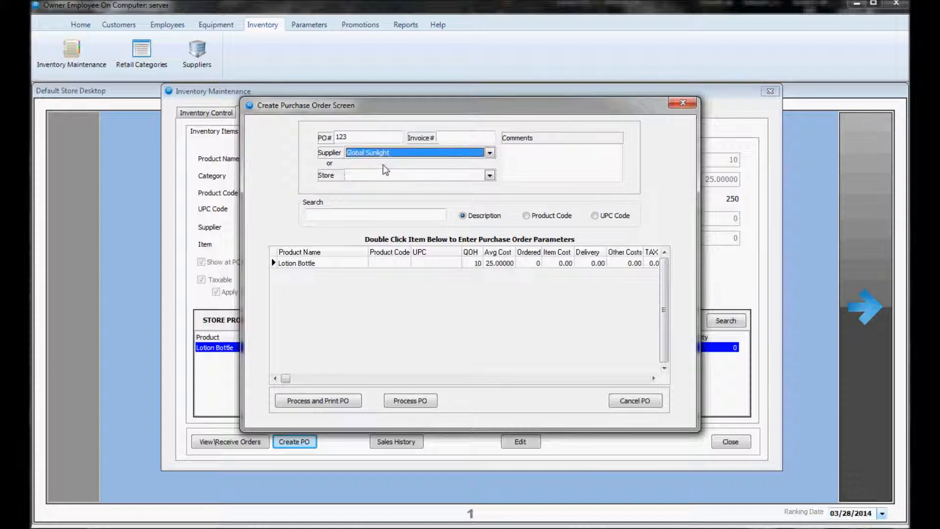
- Order 5 Lotion Bottles at an item cost of 25, save the order parameters and process the purchase order
double_click(310, 263)
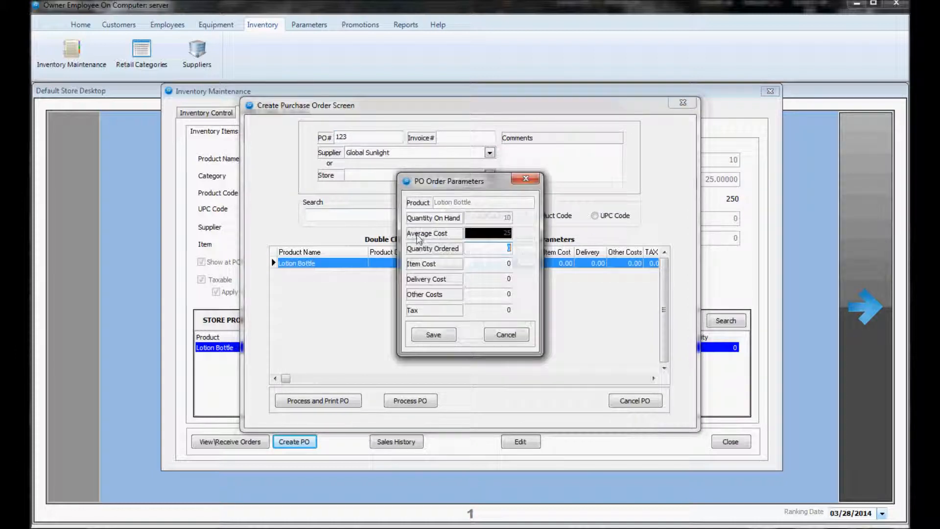
drag(504, 249, 521, 249)
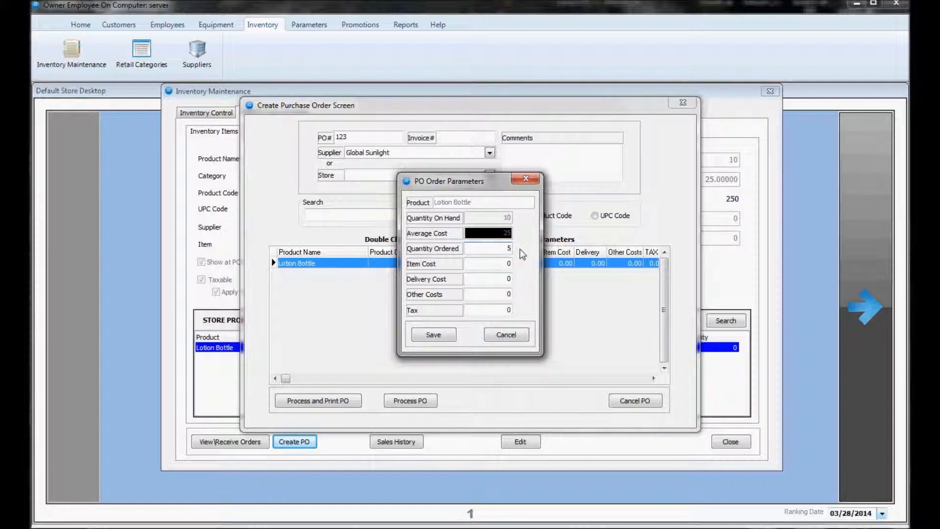
drag(487, 263, 543, 265)
text(25)
click(432, 335)
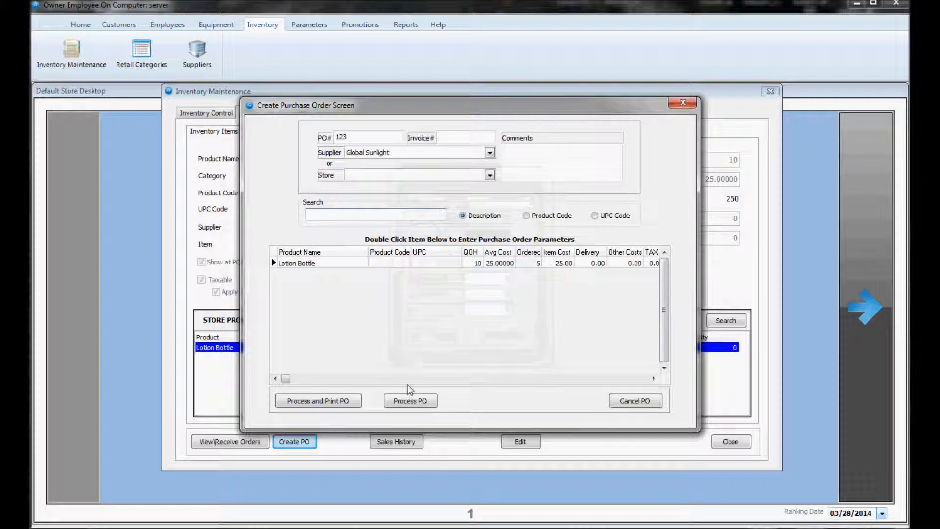
click(412, 404)
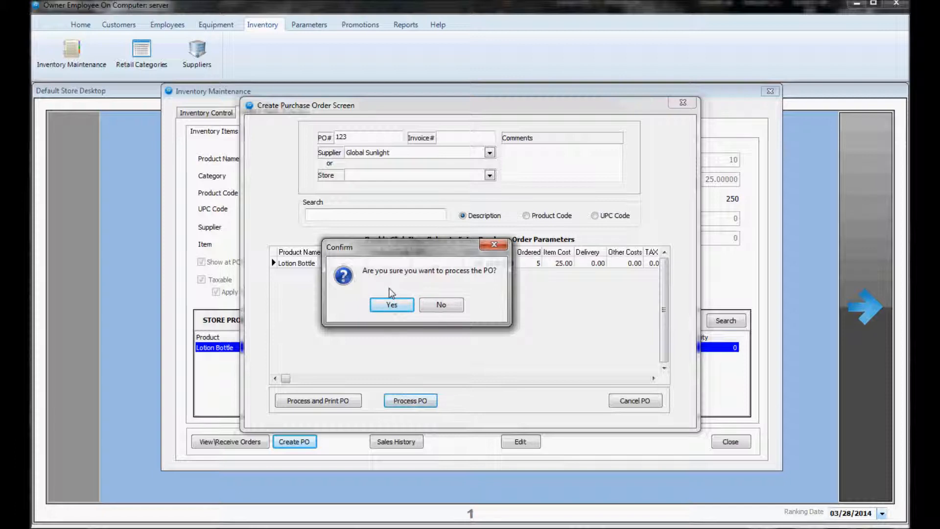
click(392, 305)
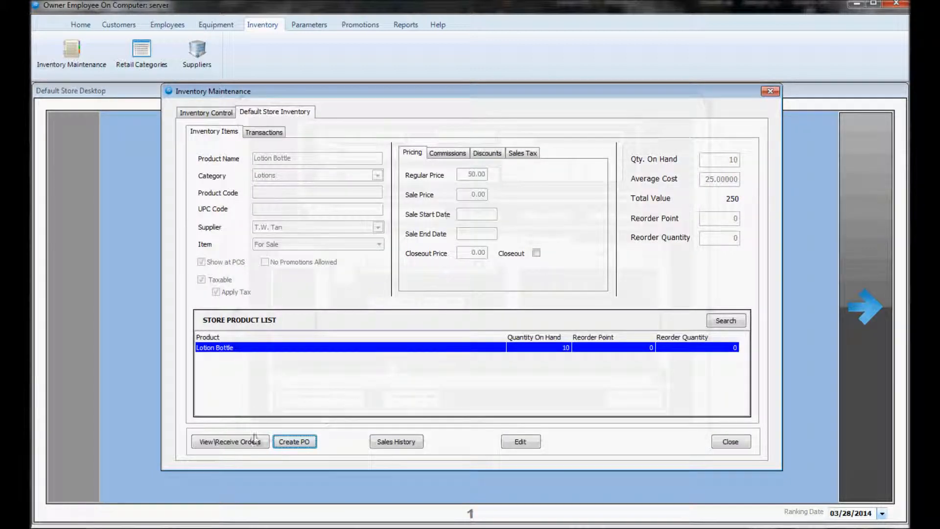
- Look up the new purchase order by its PO number among the Default Store's orders to receive and open its contents
click(229, 443)
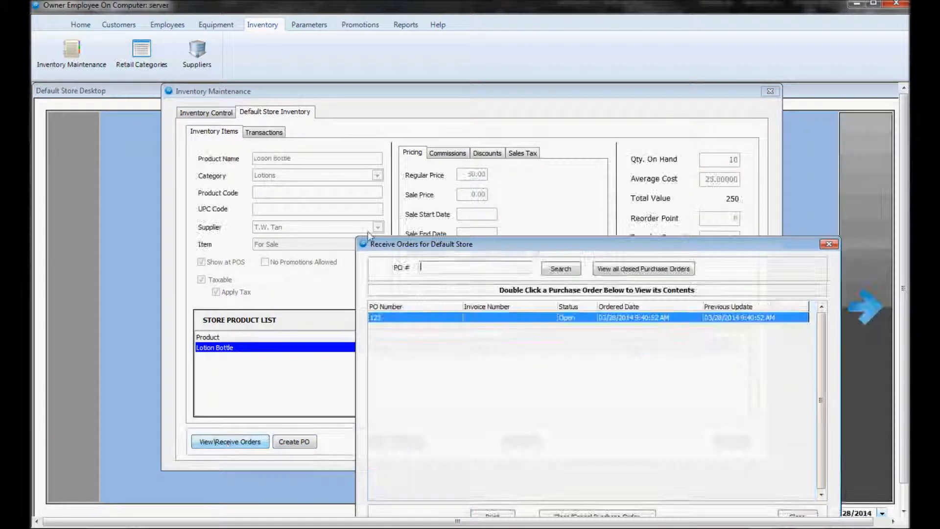
drag(423, 249, 343, 156)
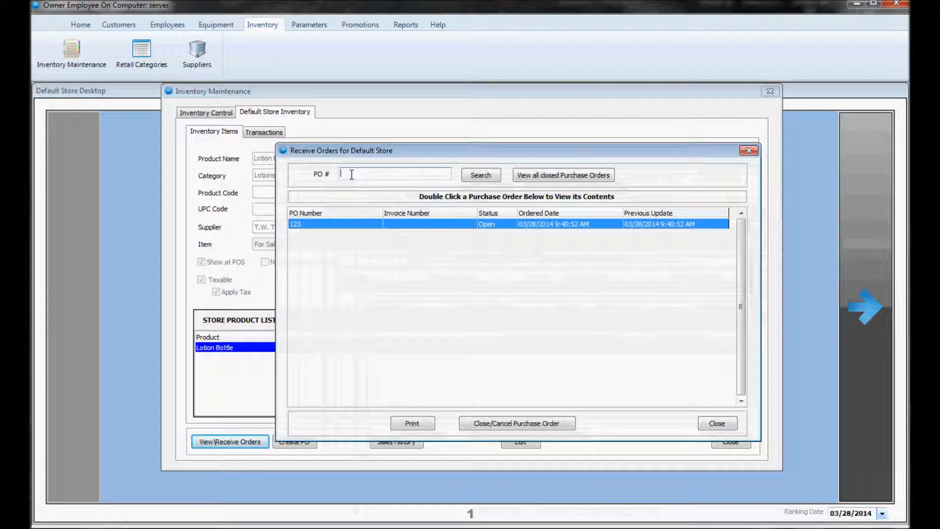
click(473, 177)
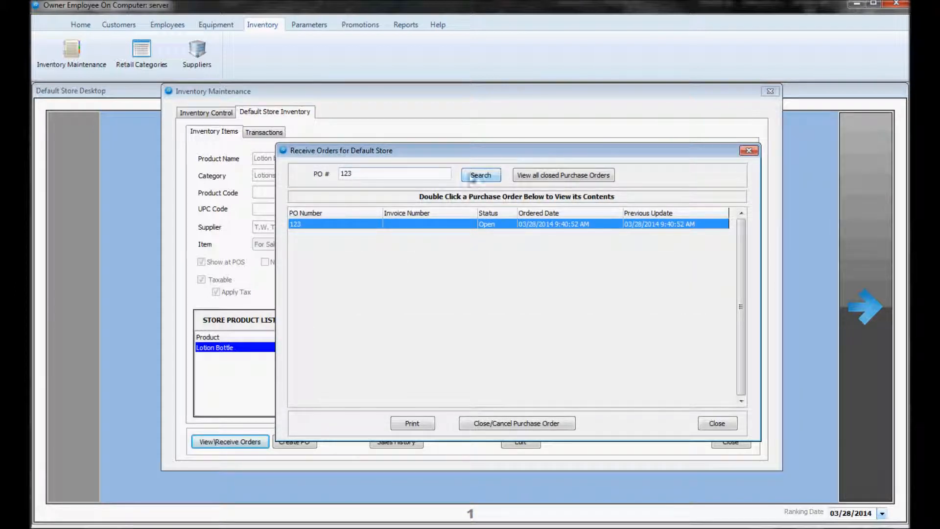
double_click(313, 227)
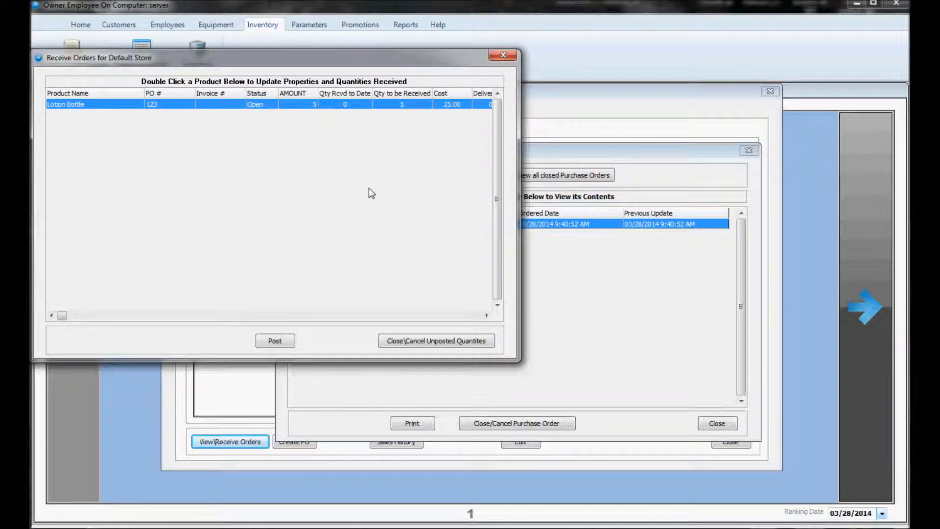
- Post the ordered Lotion Bottles as received, acknowledge the purchase order's closure and return to the store's inventory items
click(273, 340)
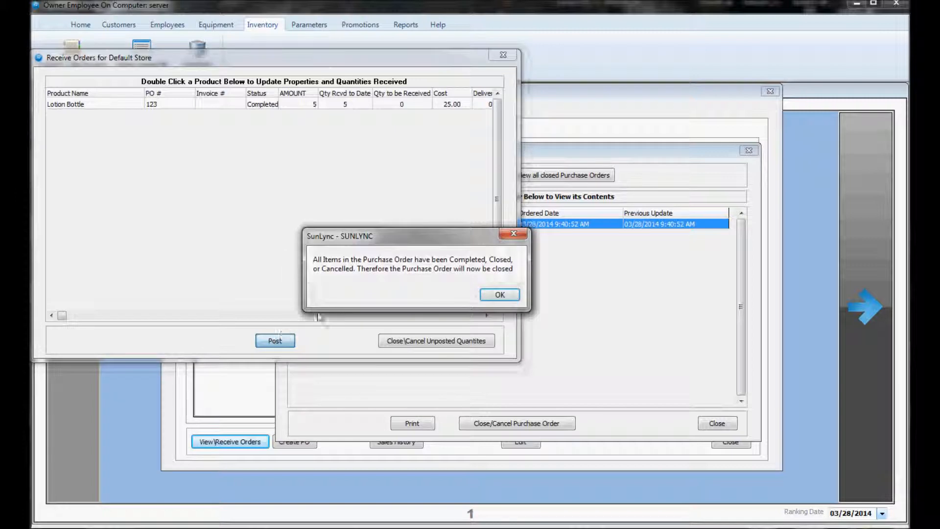
click(500, 296)
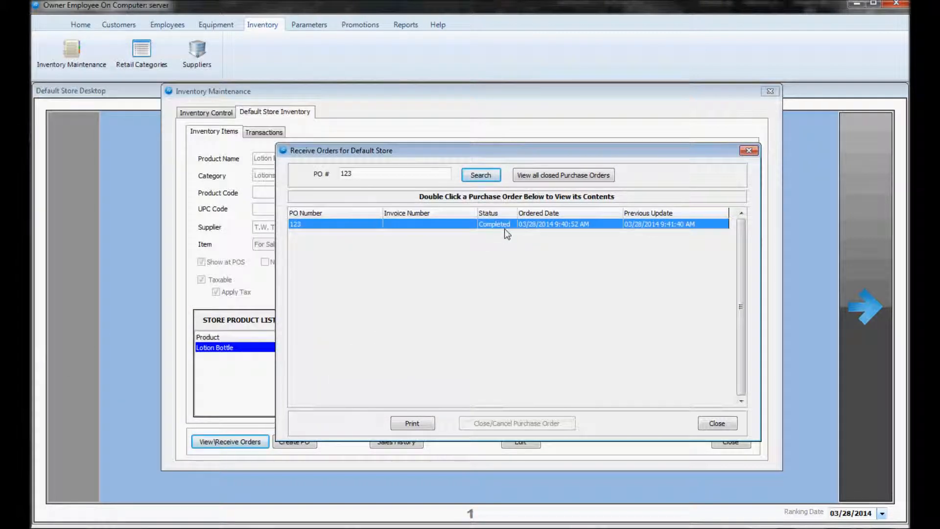
click(748, 151)
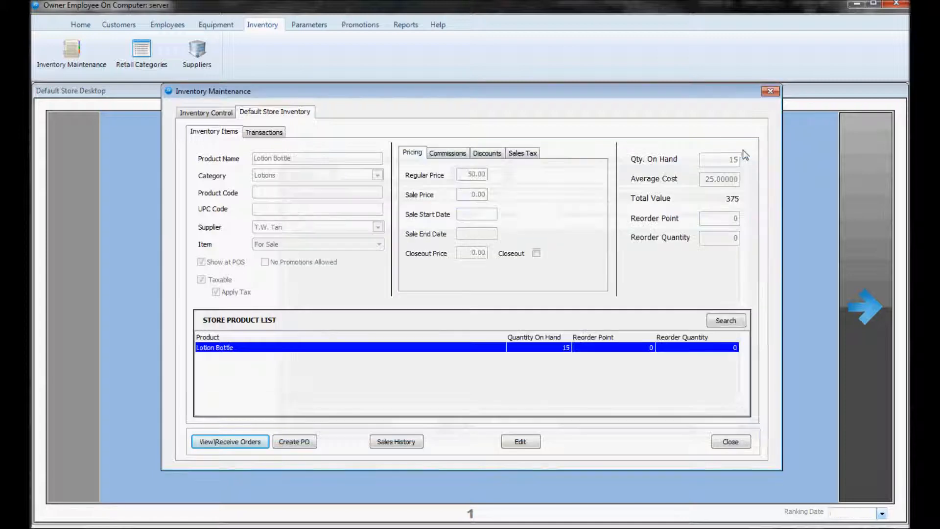